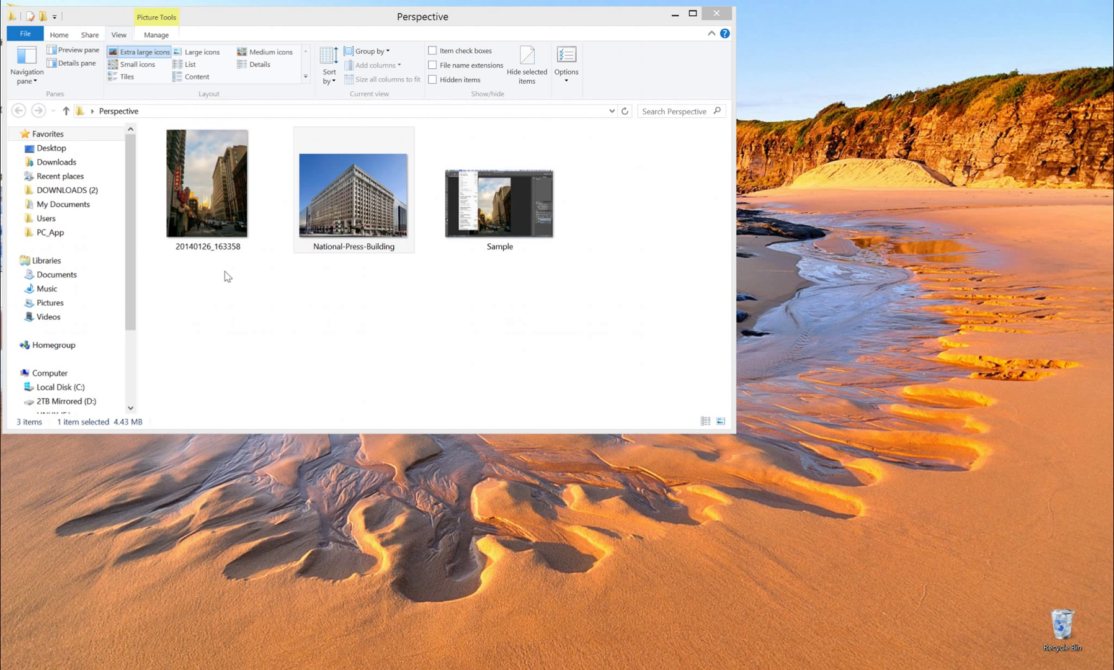
Step: Open 20140126_163358 from File Explorer with Adobe Photoshop CC using Open with
right_click(216, 213)
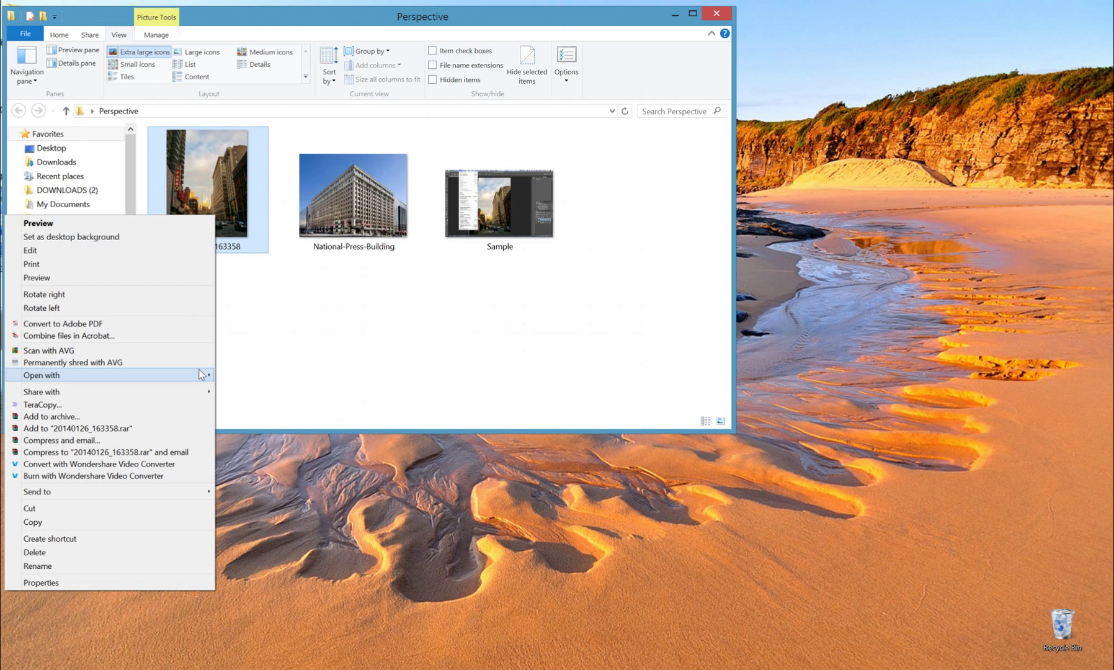
mouse_move(200, 376)
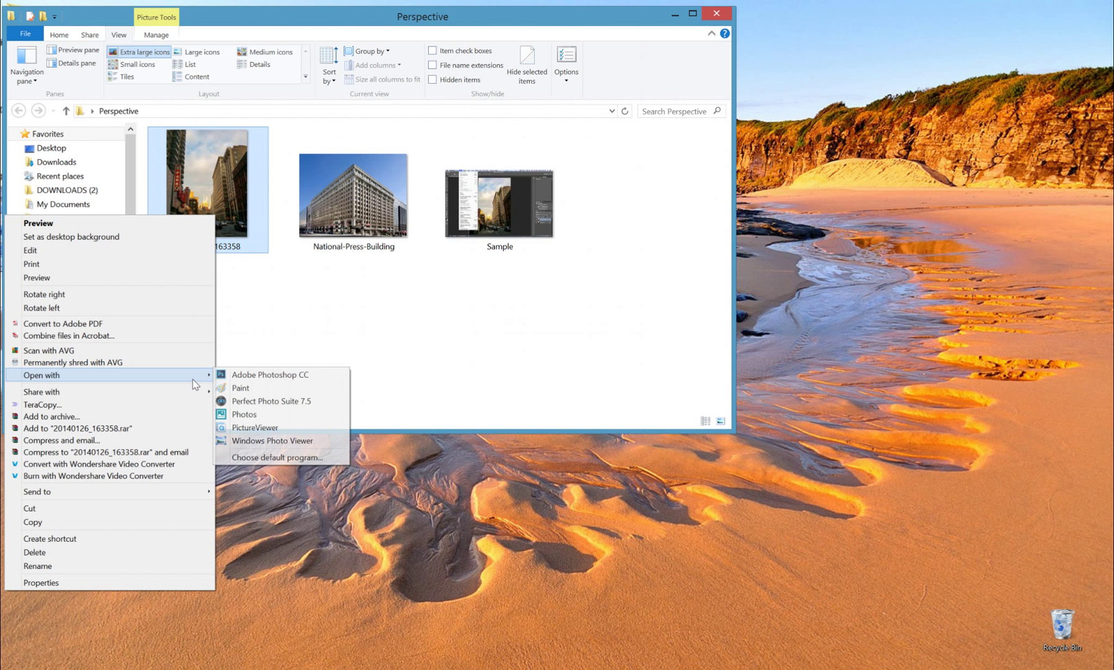
left_click(232, 377)
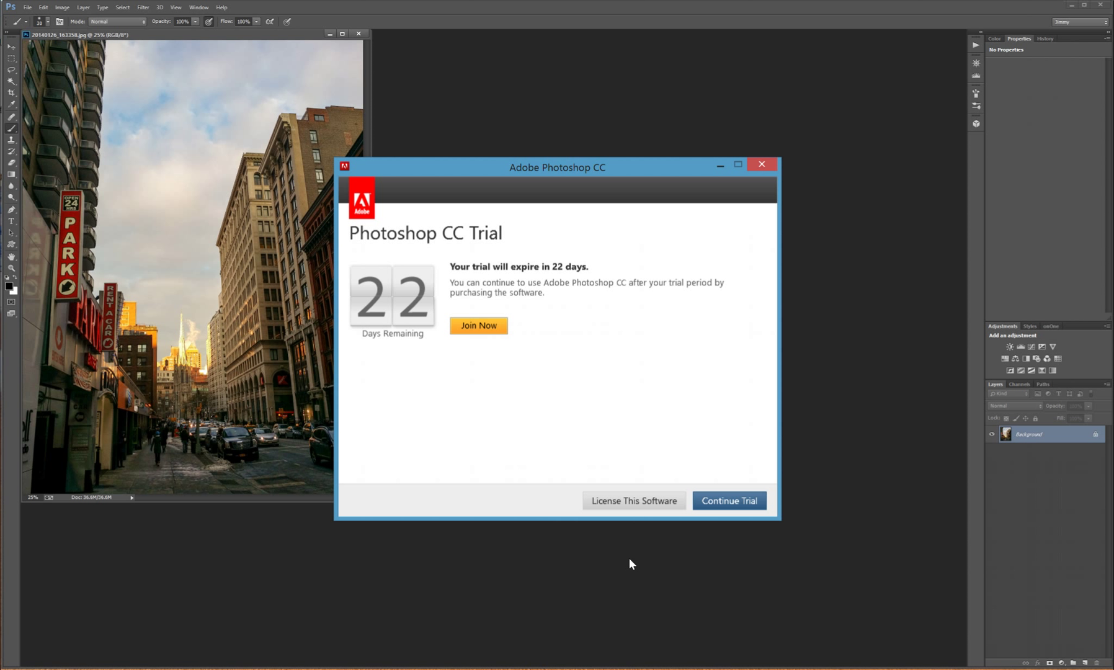
Step: Dismiss the trial notice, centre the photo's window and zoom to 33.3%
left_click(728, 500)
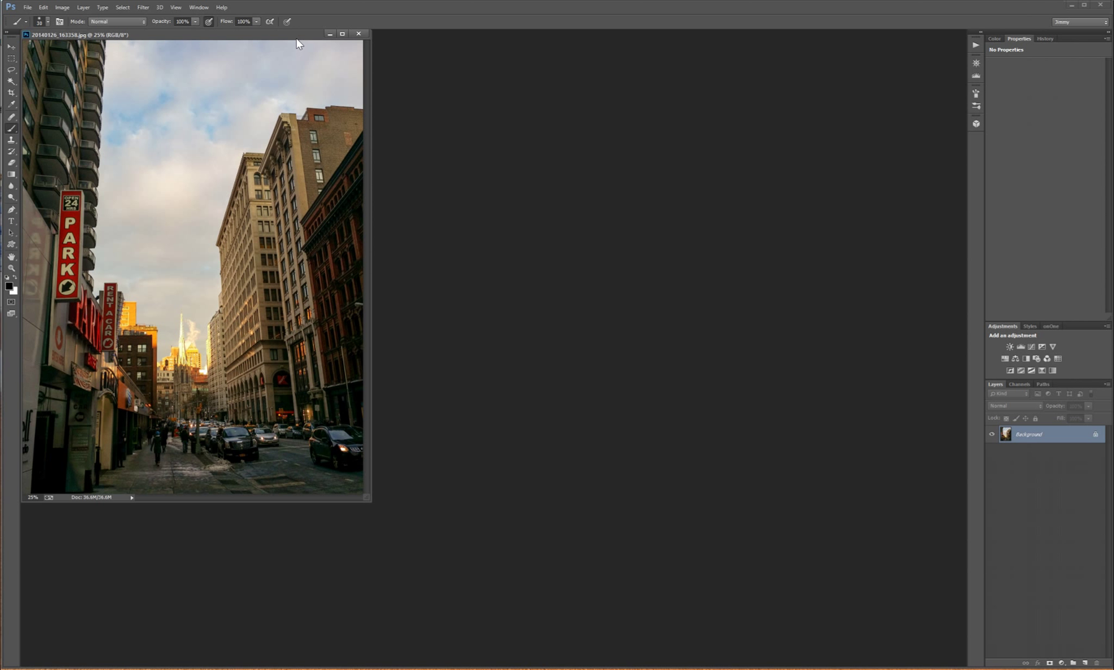
left_click_drag(294, 40, 609, 136)
key("ctrl+plus")
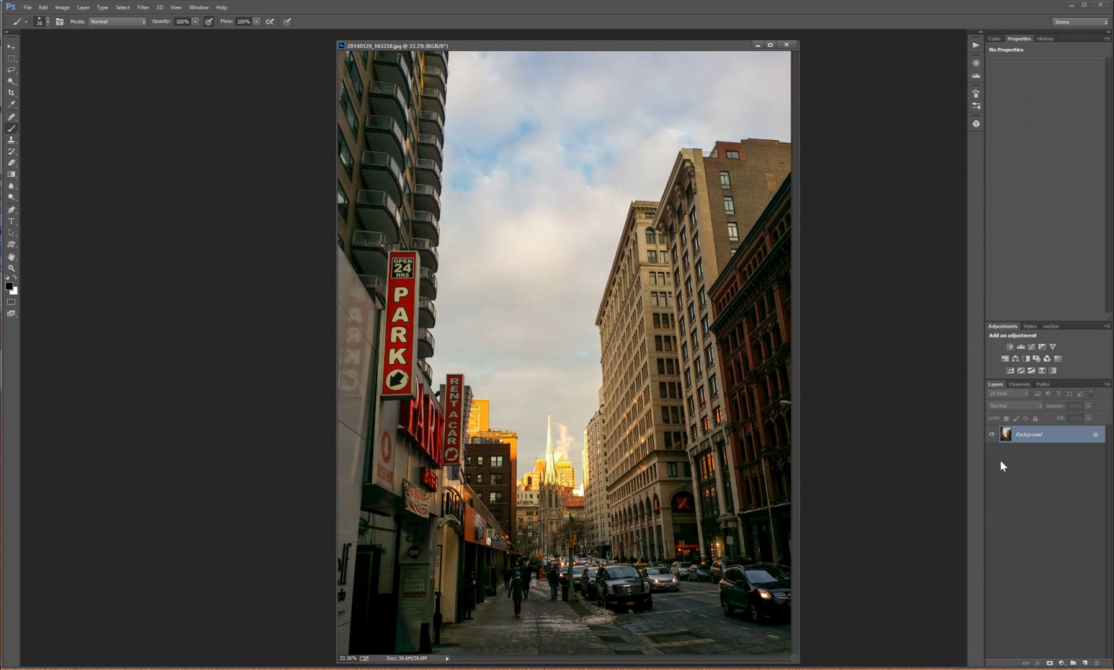
Step: Duplicate the Background layer and start Edit > Perspective Warp on the Background copy
left_click_drag(1063, 436, 1085, 665)
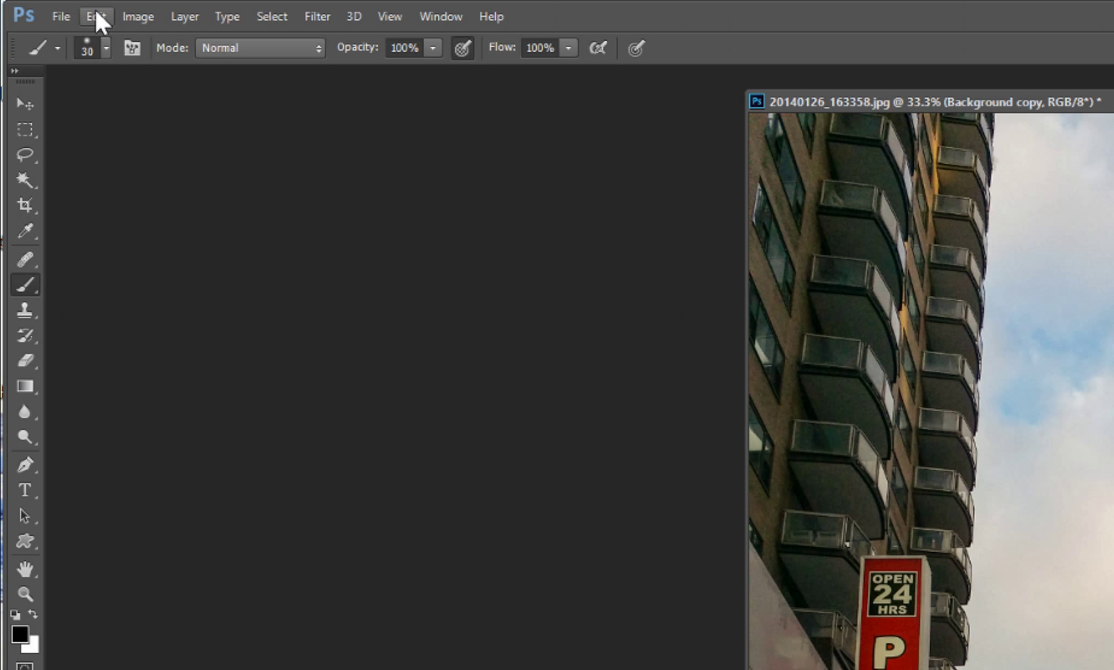
left_click(96, 13)
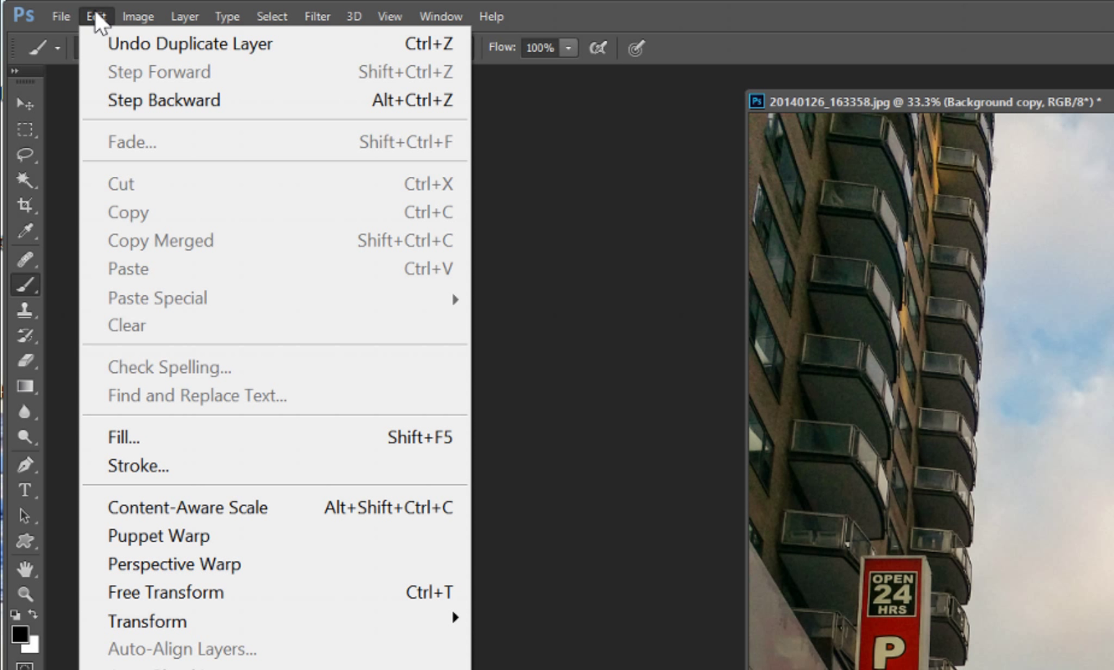
left_click(264, 566)
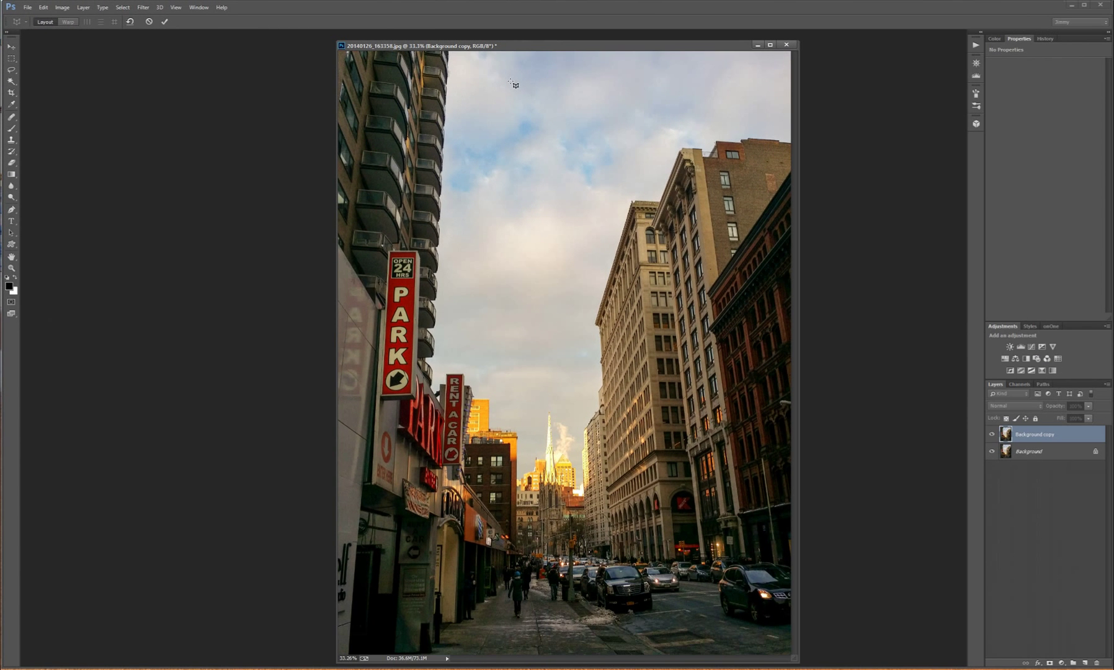
Step: Draw two perspective planes along the left and right buildings, fitting corners to their edges
left_click_drag(505, 77, 338, 660)
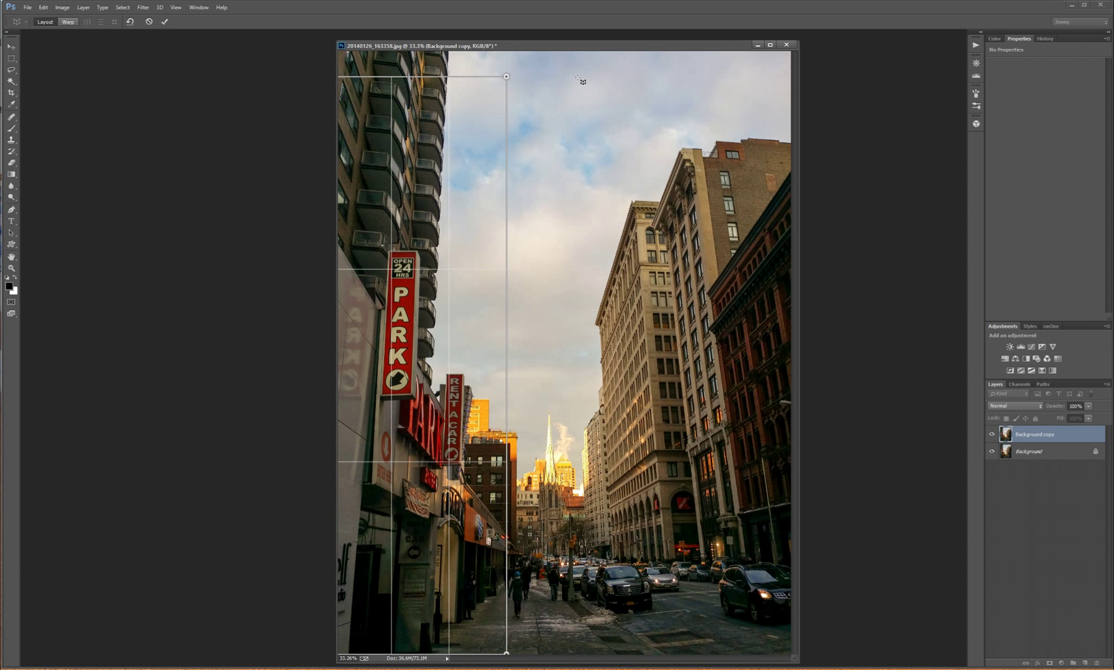
left_click_drag(507, 77, 497, 200)
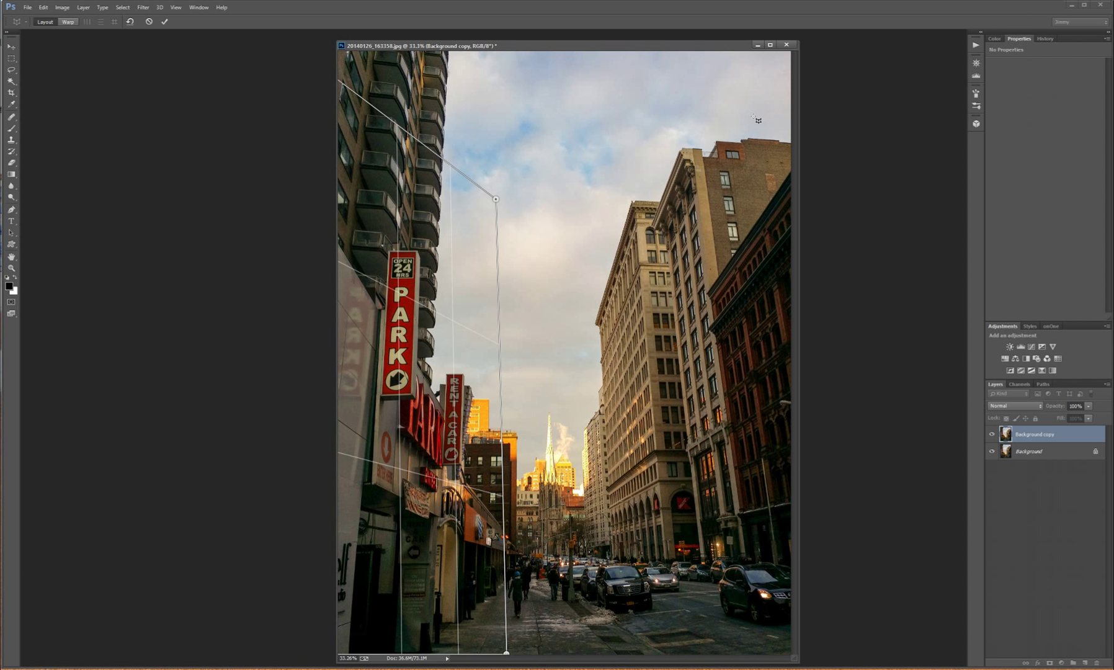
left_click_drag(782, 91, 643, 633)
left_click_drag(638, 86, 568, 203)
left_click_drag(779, 87, 779, 75)
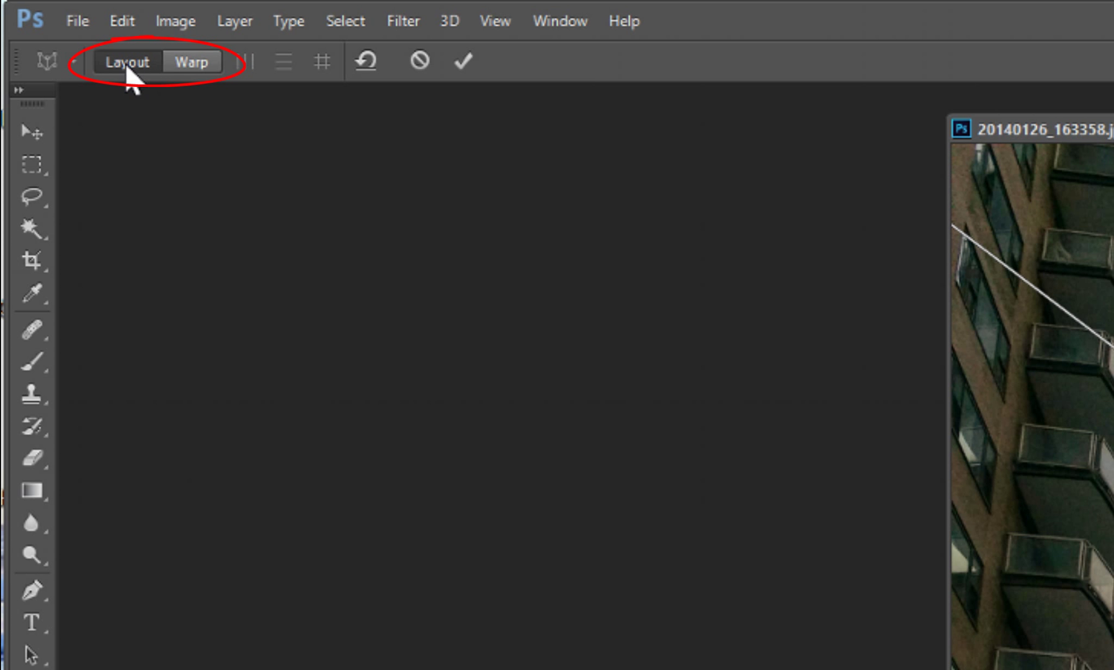
Step: In Warp mode, pull both planes' top corners outward so the buildings stand vertical
left_click(192, 65)
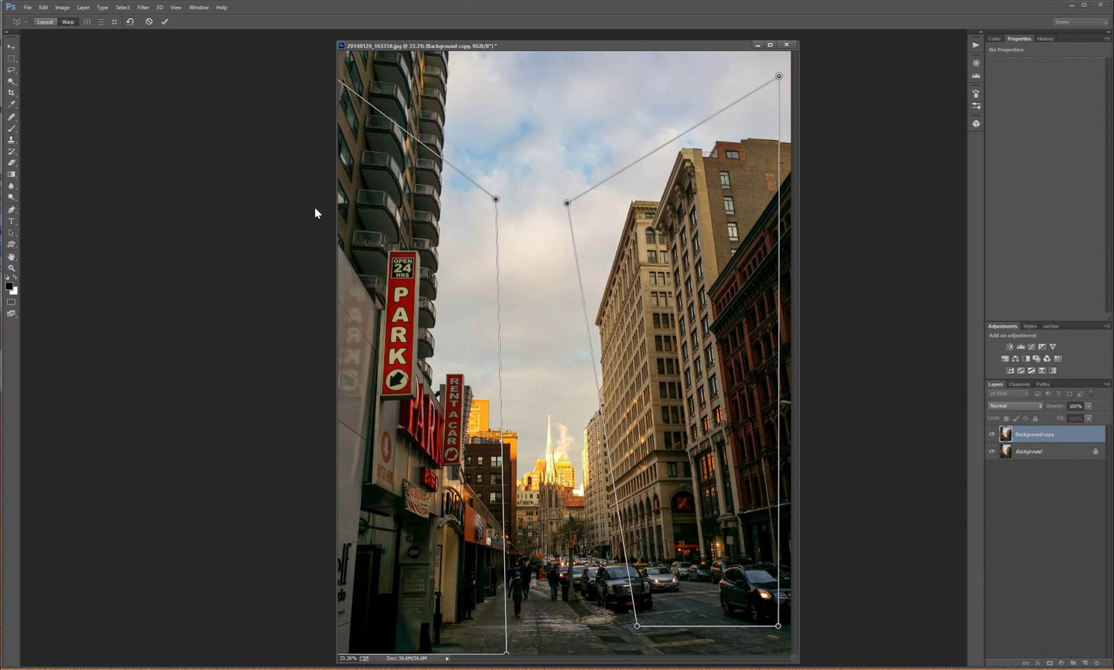
key("ctrl+minus")
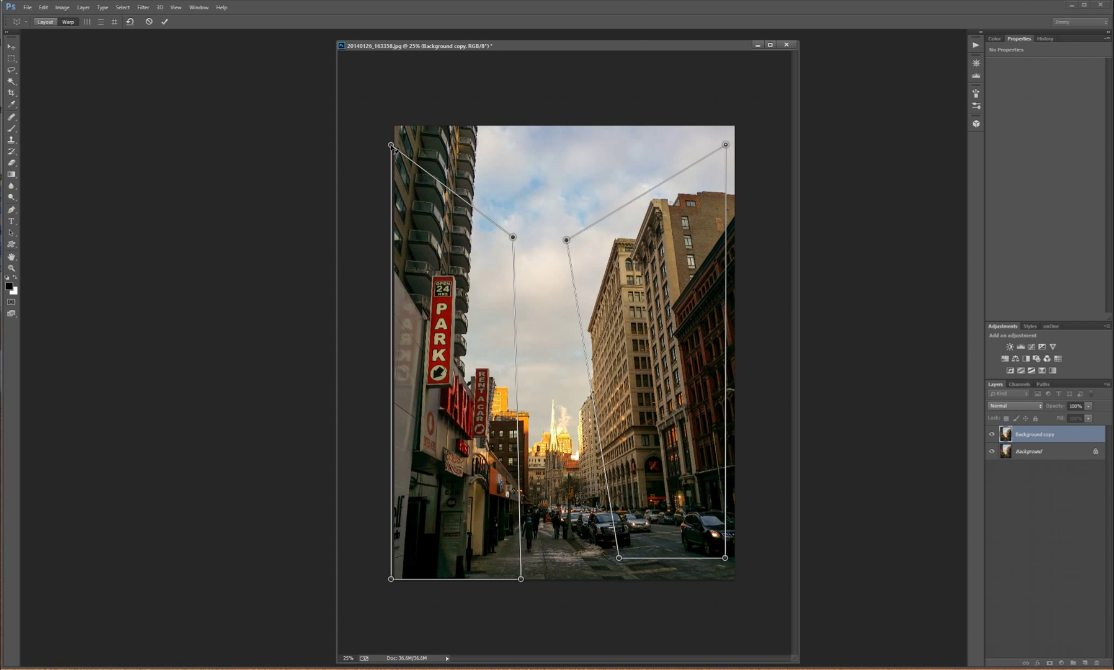
left_click_drag(390, 145, 354, 139)
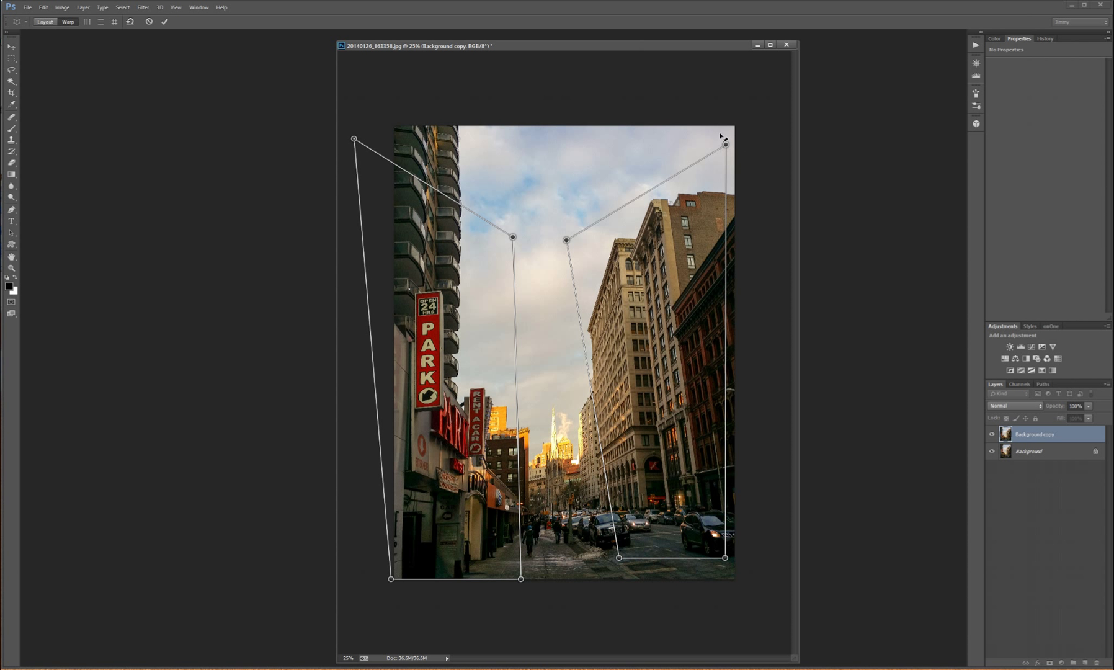
left_click_drag(726, 146, 820, 126)
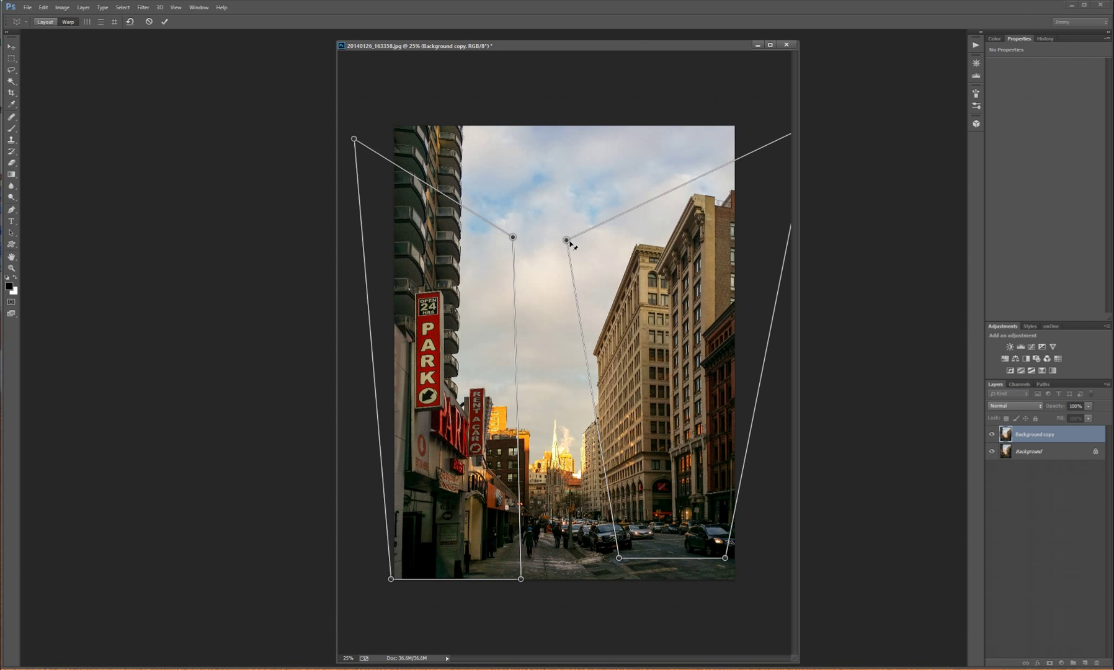
left_click_drag(567, 242, 570, 237)
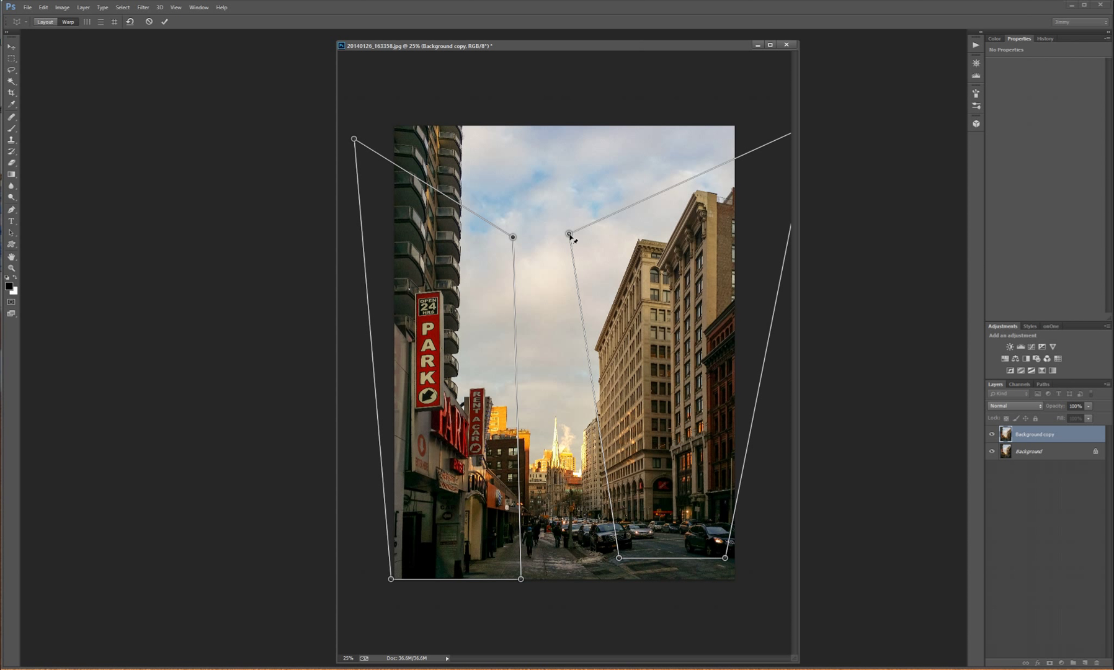
Step: Commit the warp, compare before/after by toggling Background copy visibility, then close the document
left_click(165, 22)
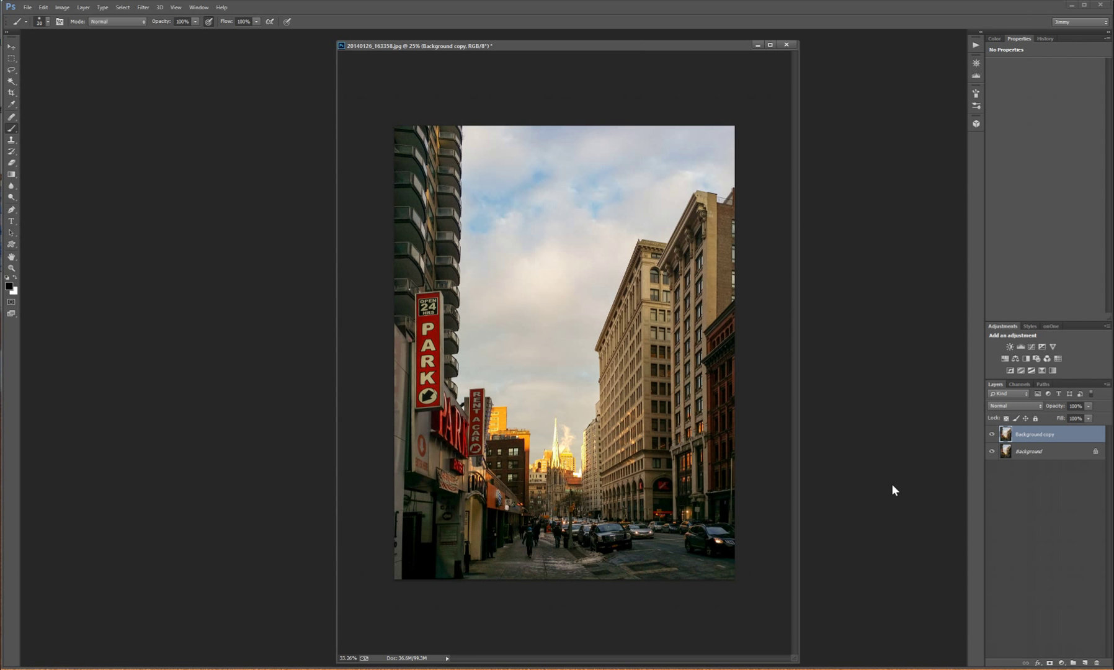
key("ctrl+plus")
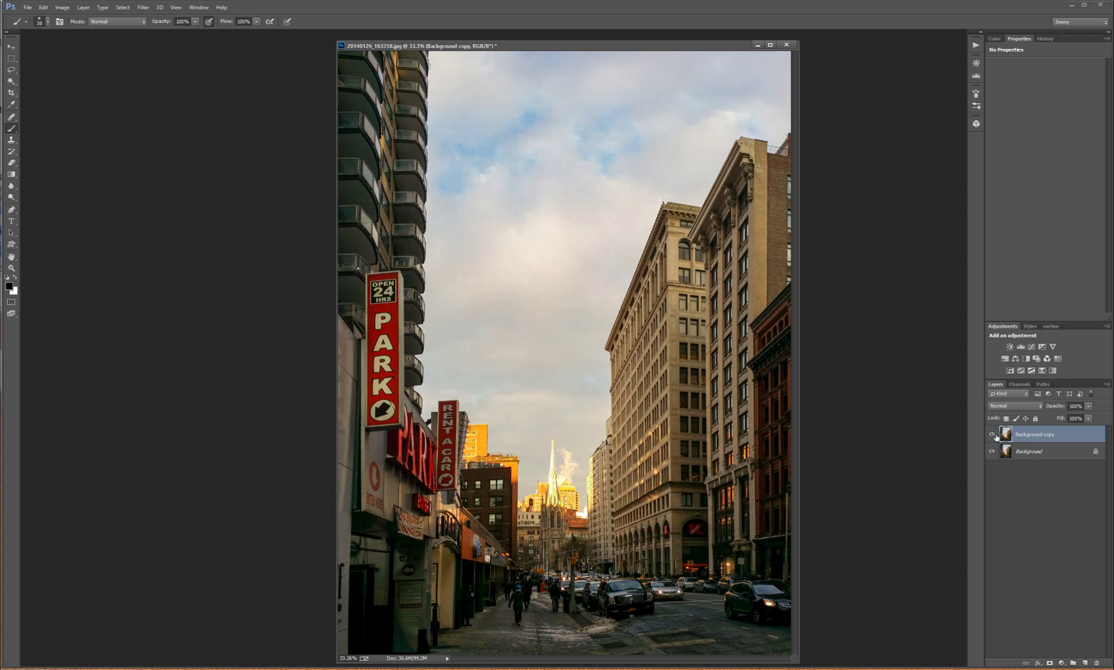
left_click(995, 435)
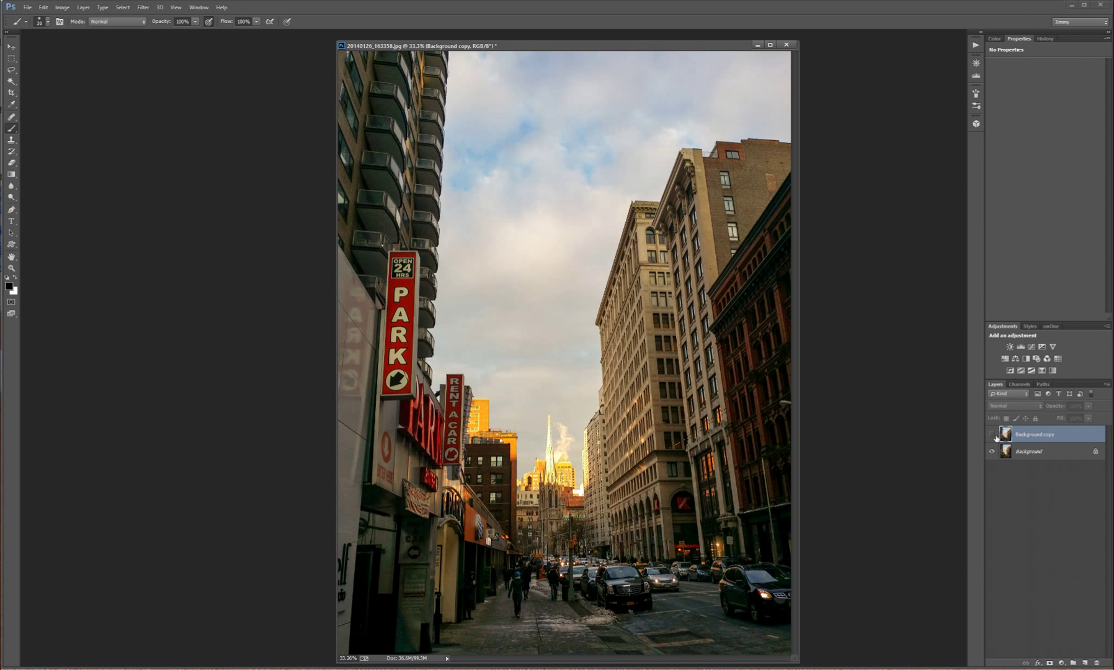
left_click(995, 436)
left_click(995, 436)
left_click(995, 436)
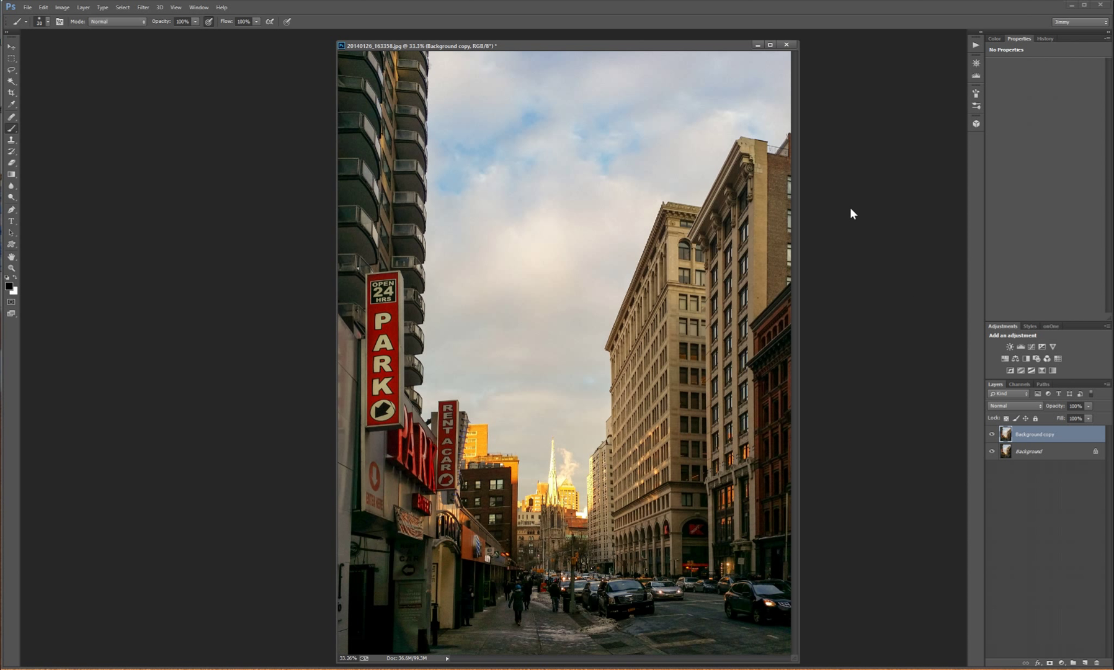
key("ctrl+w")
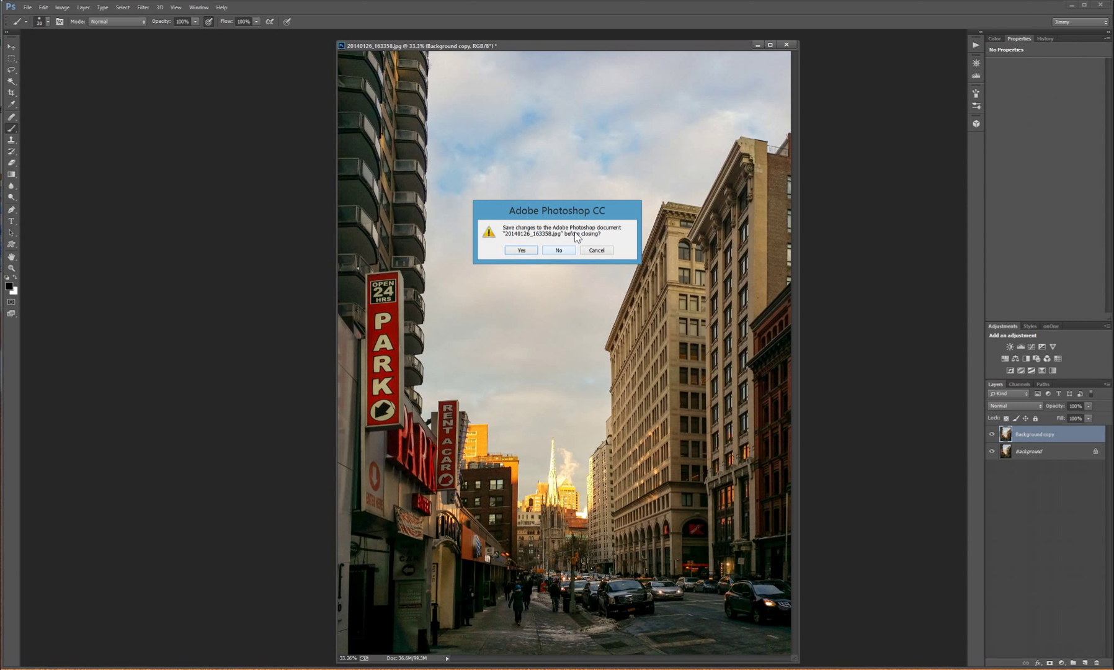
Step: Discard the street photo's changes, then drag National-Press-Building from the Perspective folder toward Photoshop
left_click(560, 251)
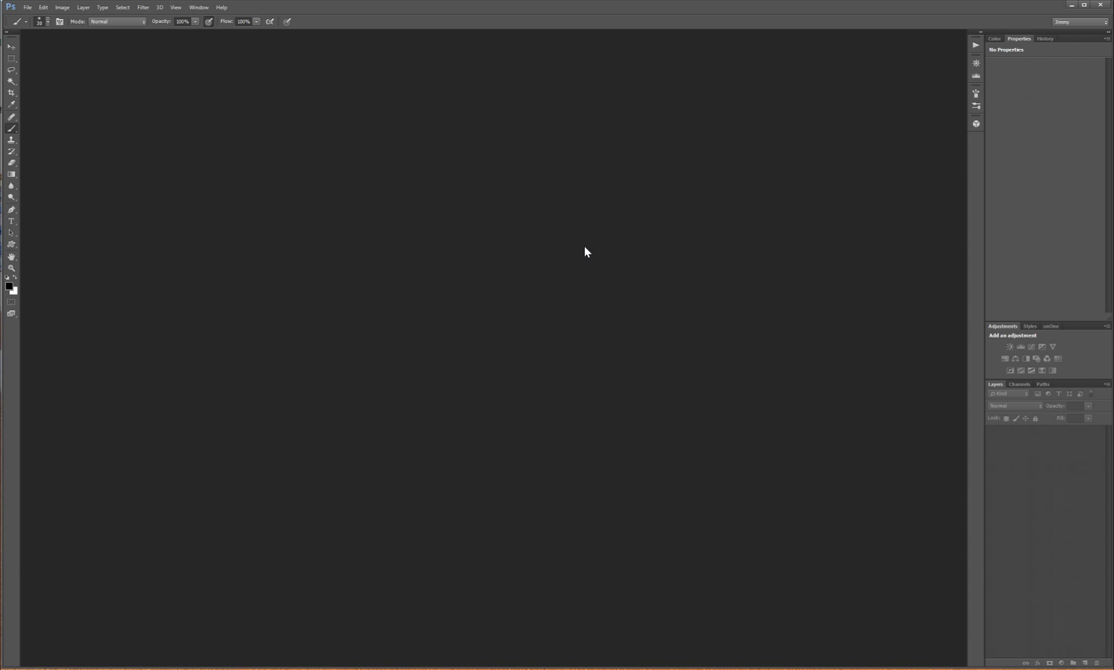
left_click(1073, 5)
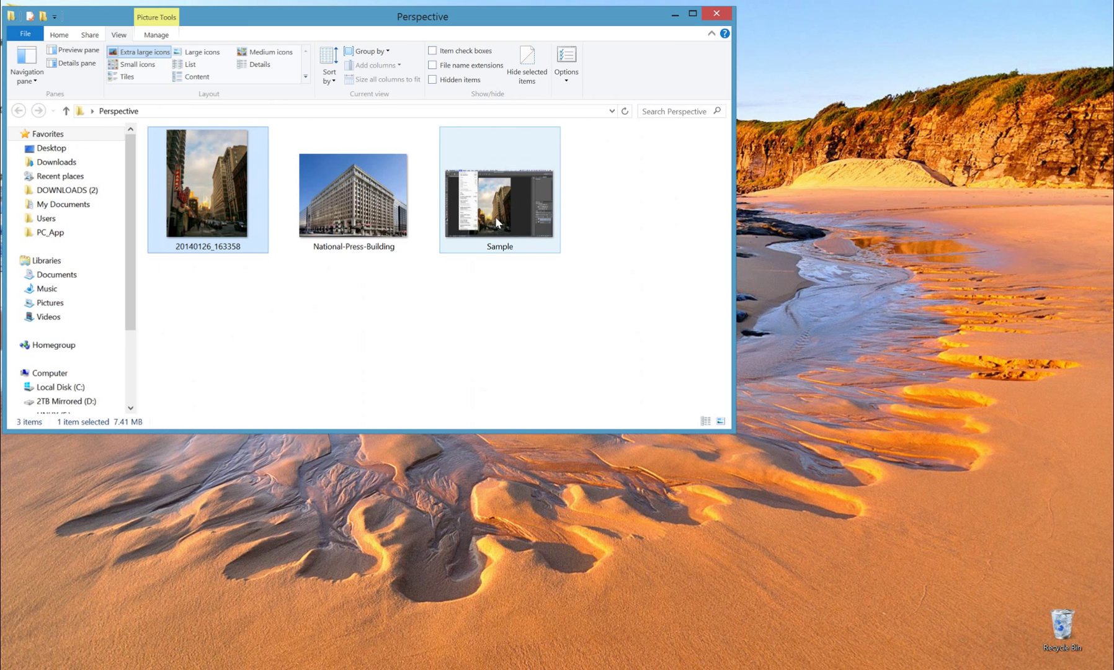
key("super+Up")
left_click(336, 239)
left_click_drag(335, 197, 186, 668)
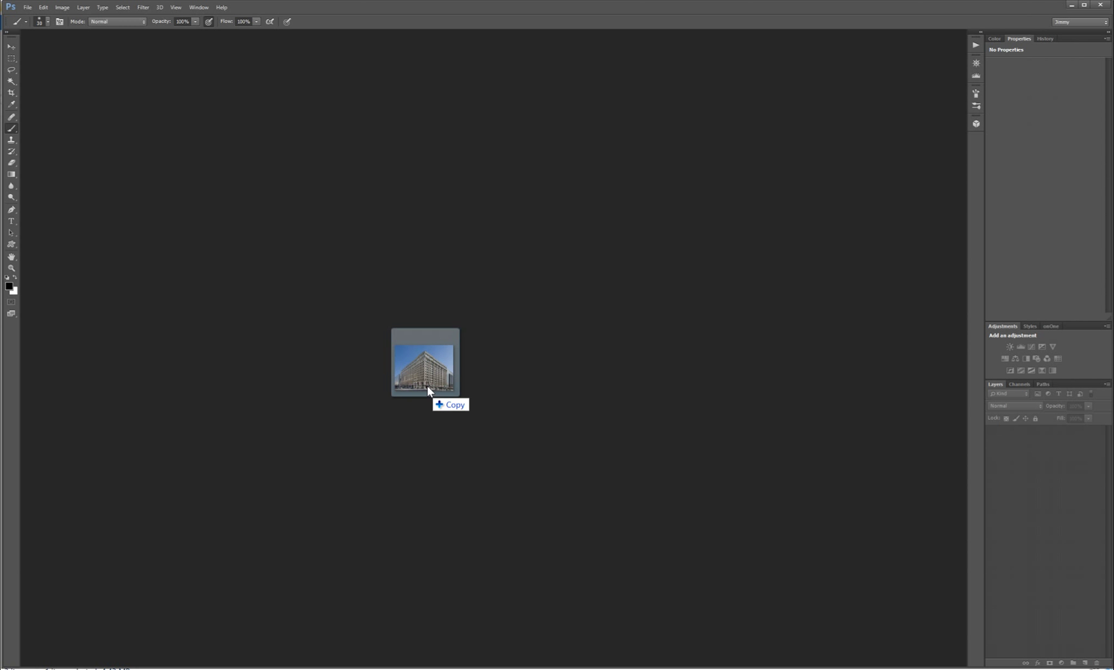
Step: Drop National-Press-Building into Photoshop, centre and enlarge its window, and duplicate the Background layer
left_click_drag(427, 386, 444, 395)
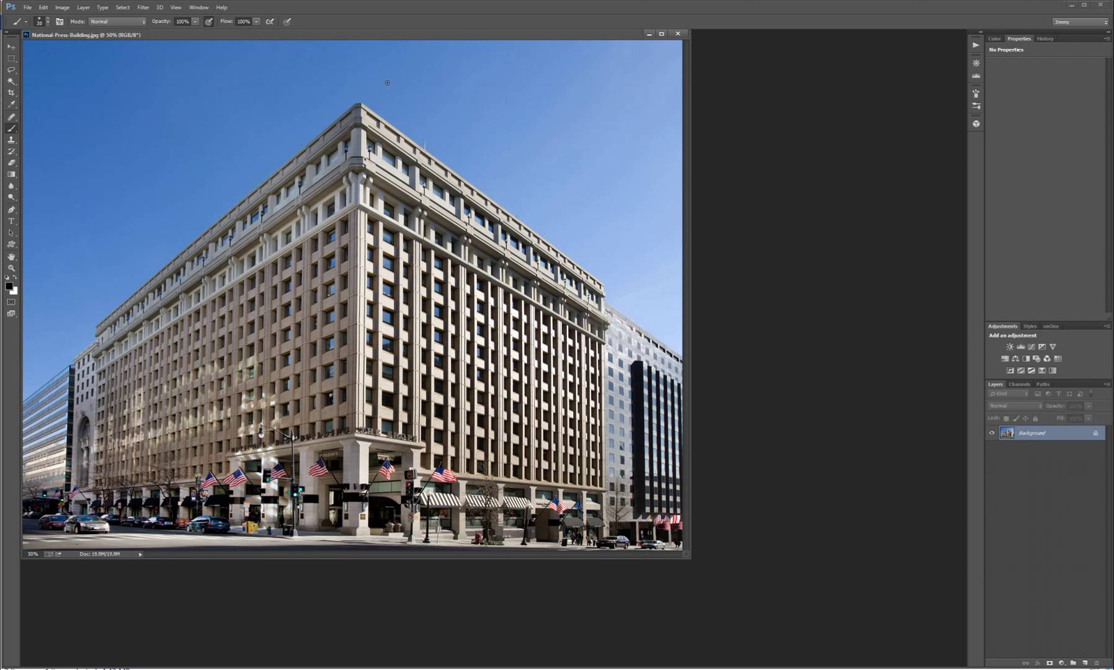
left_click_drag(334, 33, 490, 102)
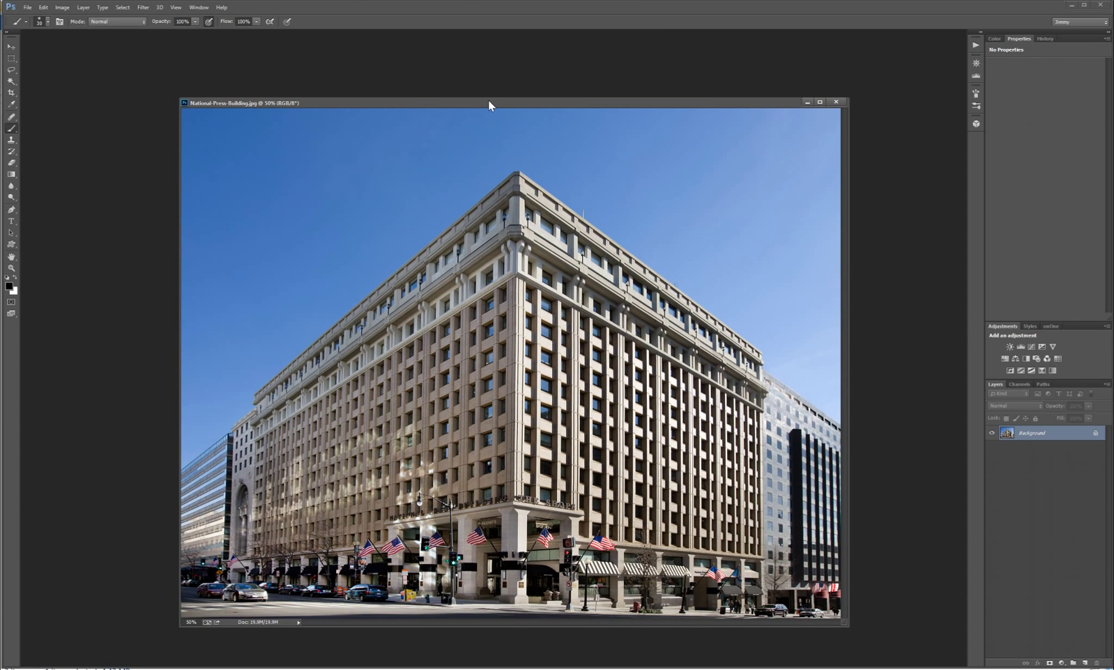
scroll(693, 180, "up", 3)
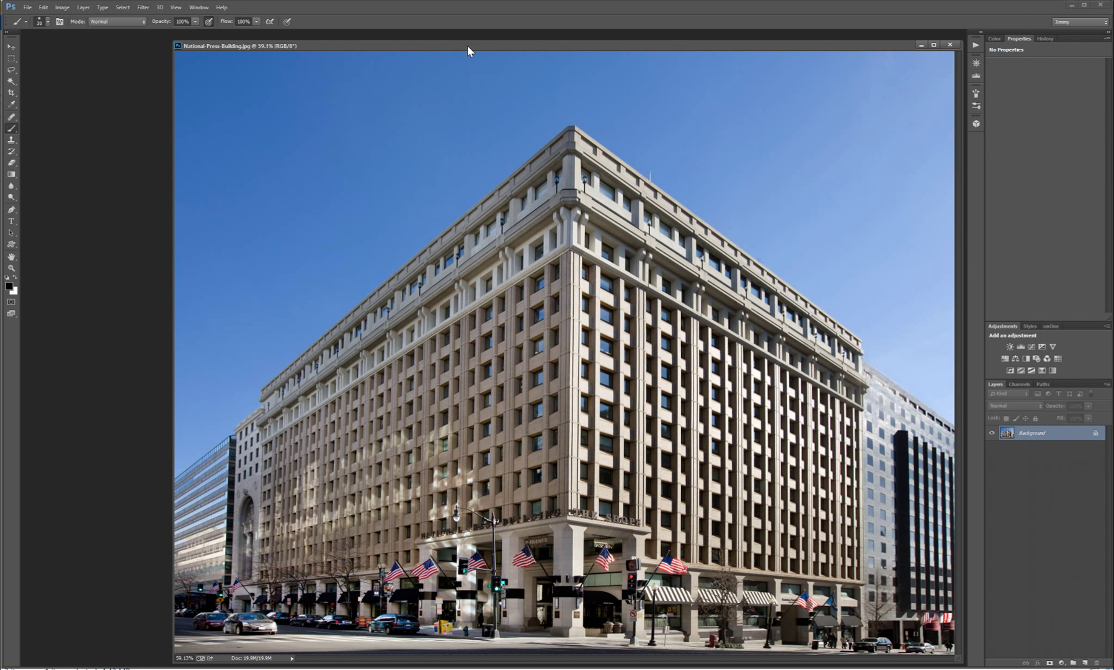
left_click_drag(467, 45, 420, 49)
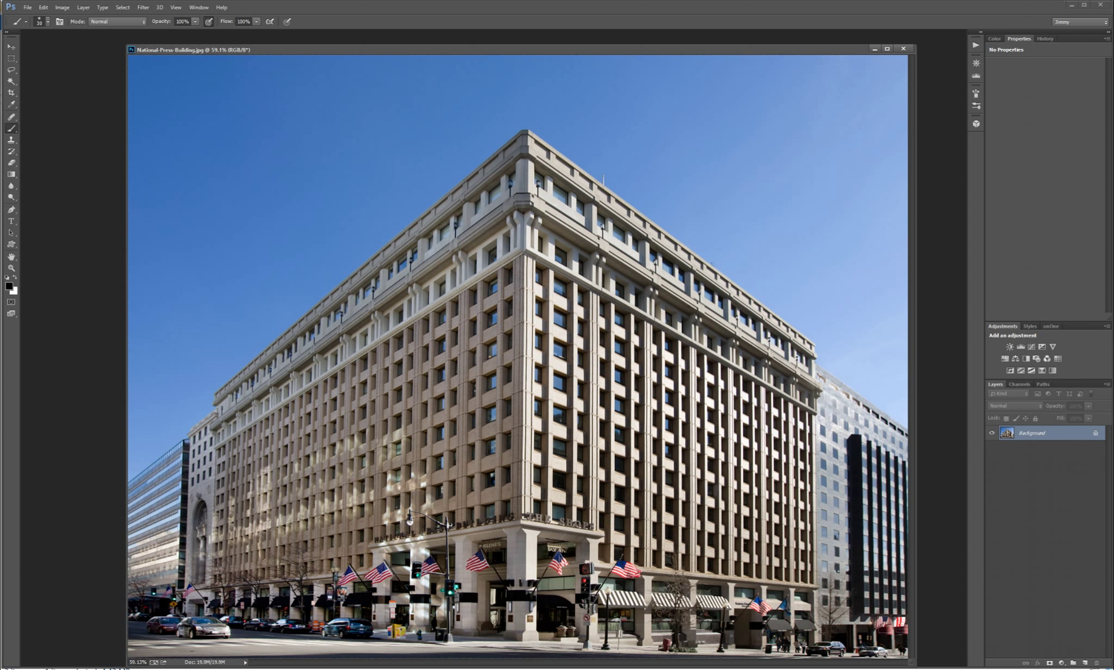
left_click_drag(1060, 433, 1085, 663)
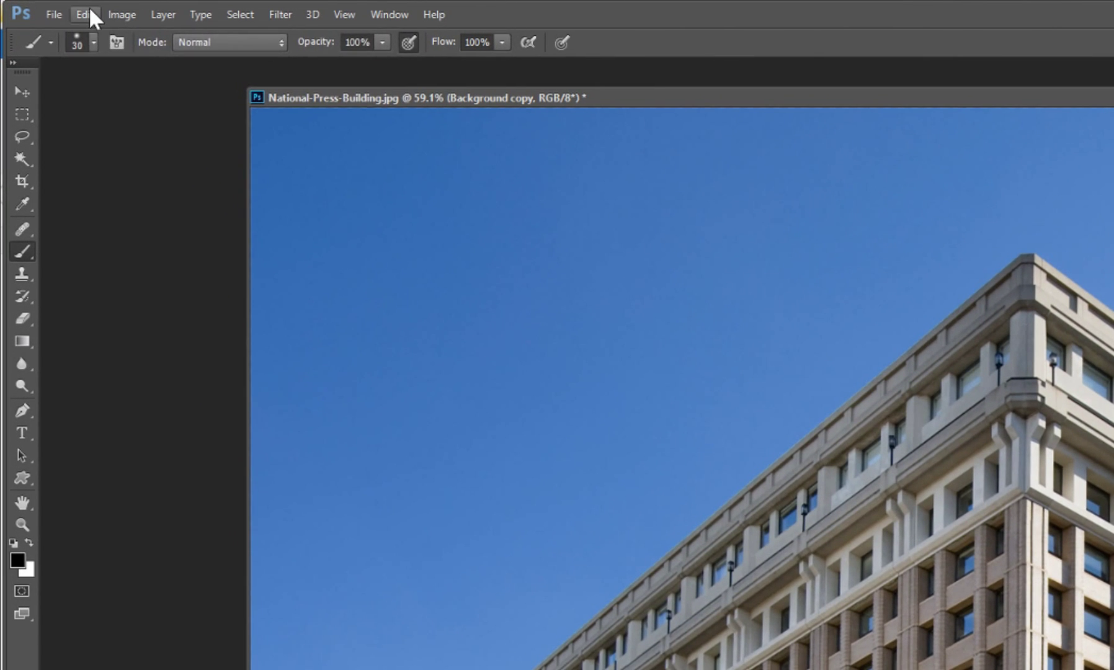
Step: Start Edit > Perspective Warp and draw the first plane over the building's left facade
left_click(77, 13)
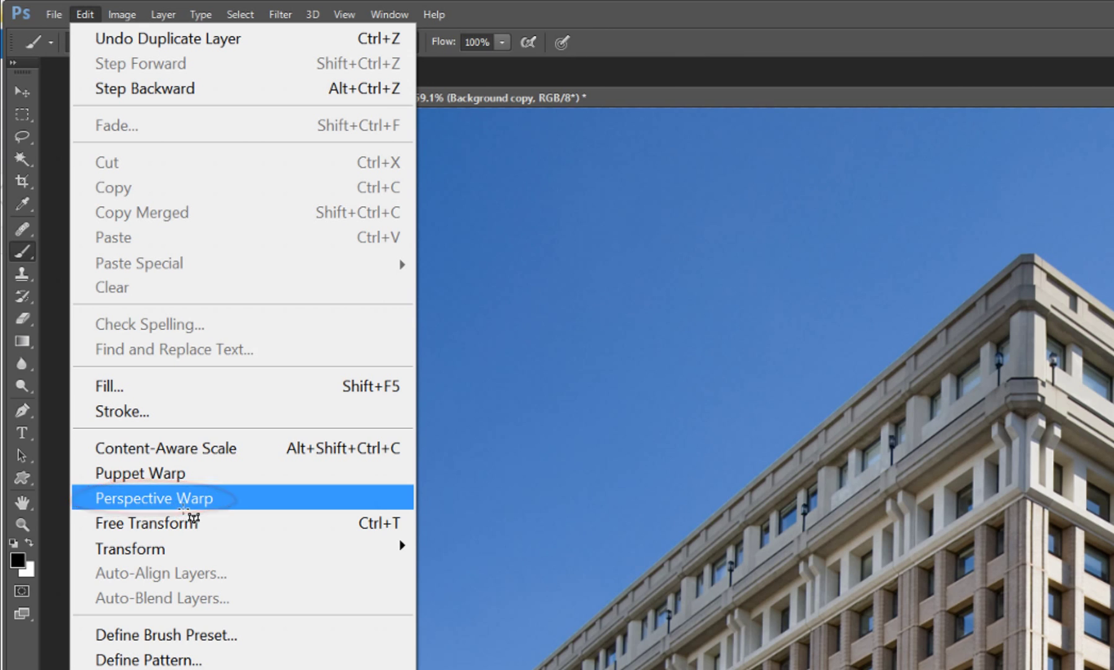
left_click(167, 505)
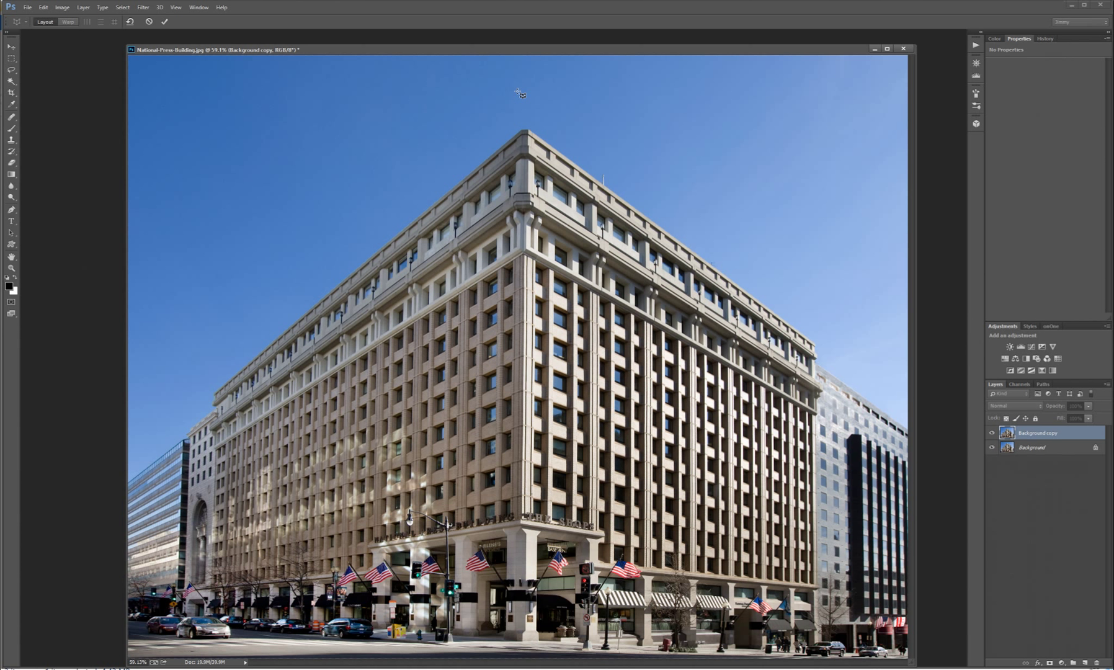
left_click_drag(515, 88, 194, 644)
key("w")
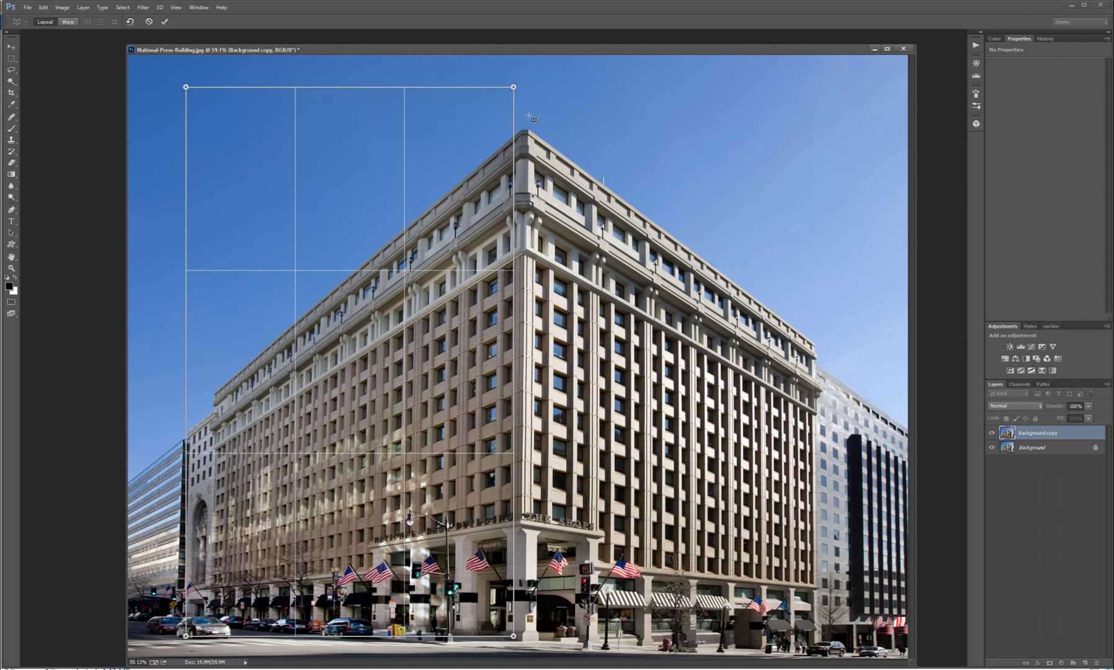
Step: Draw a right-facade plane, join it to the left plane's top corner, and slope both tops along the roofline
left_click_drag(524, 110, 819, 648)
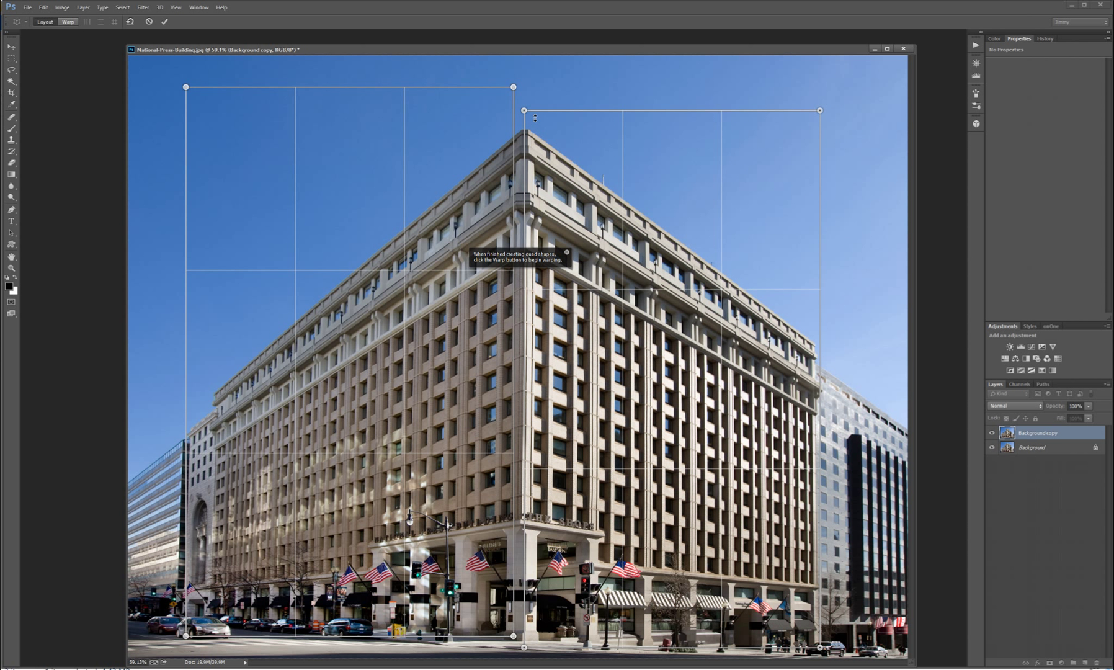
left_click_drag(524, 112, 519, 110)
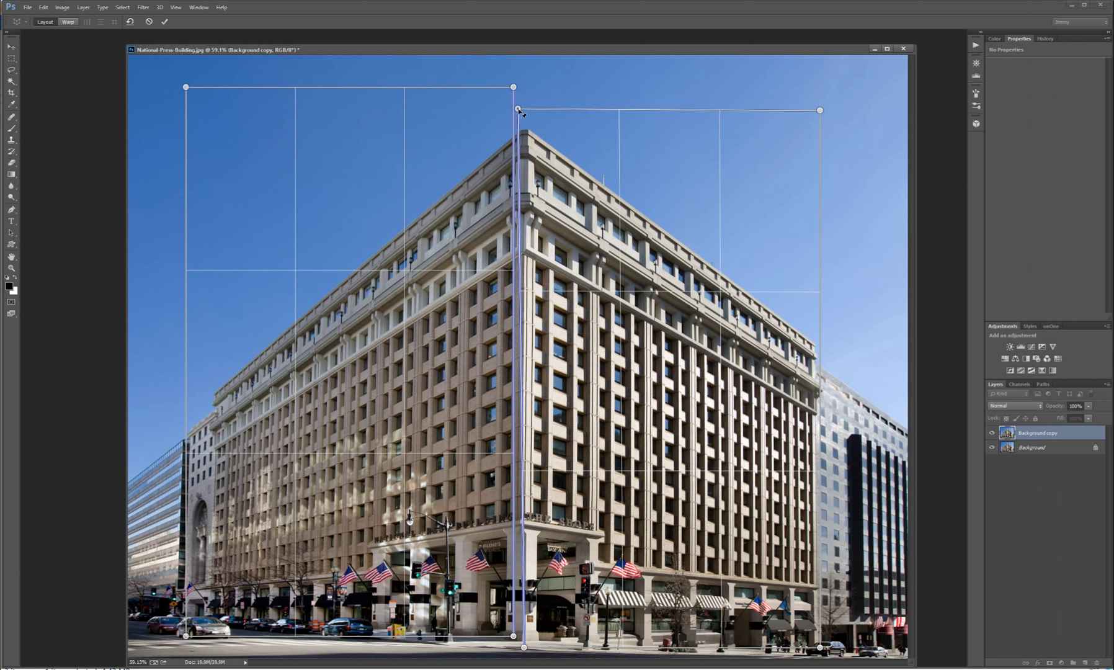
left_click_drag(519, 112, 522, 113)
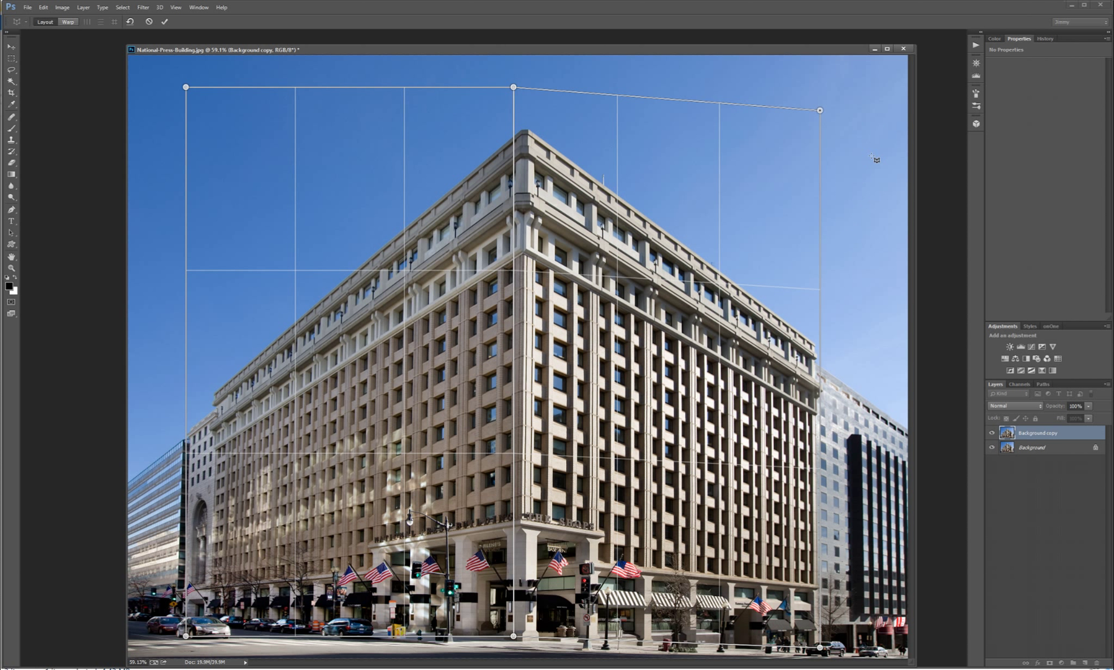
left_click_drag(824, 115, 822, 296)
left_click_drag(186, 87, 185, 363)
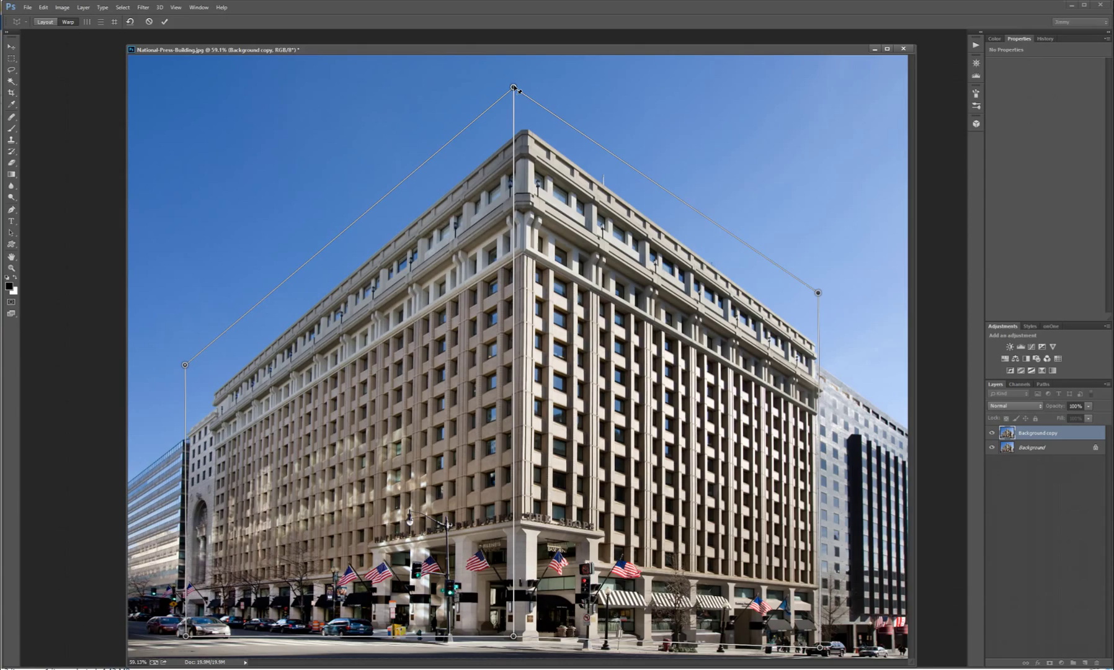
Step: Drag the building's top corner pin left and pull the right edge pin inward to reshape the perspective
left_click_drag(514, 88, 407, 90)
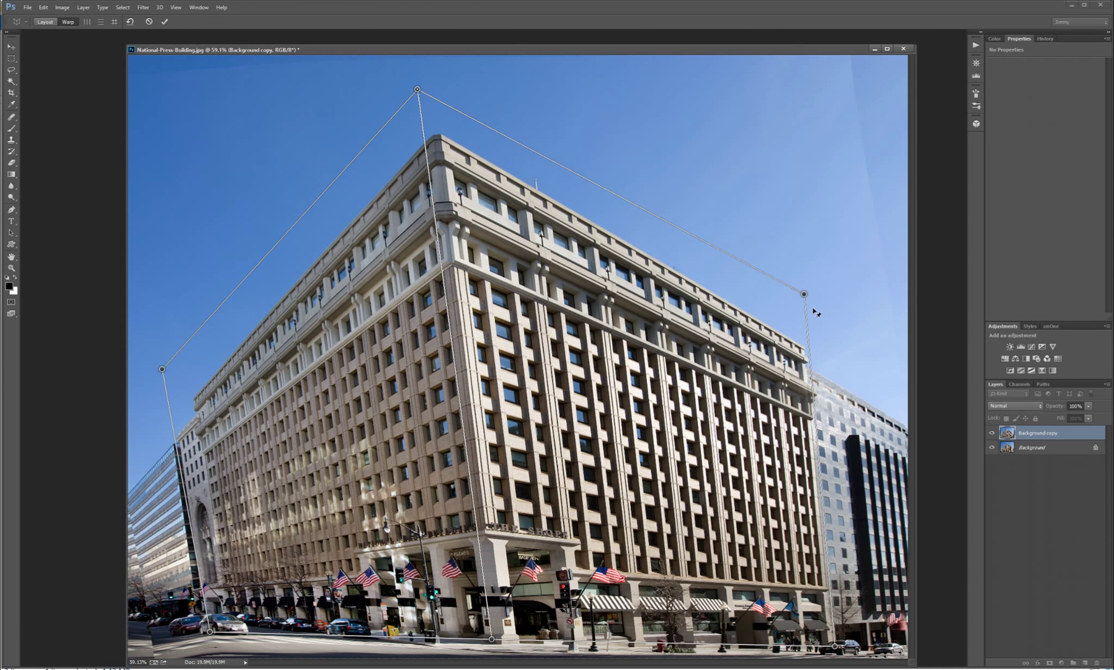
left_click_drag(804, 296, 740, 291)
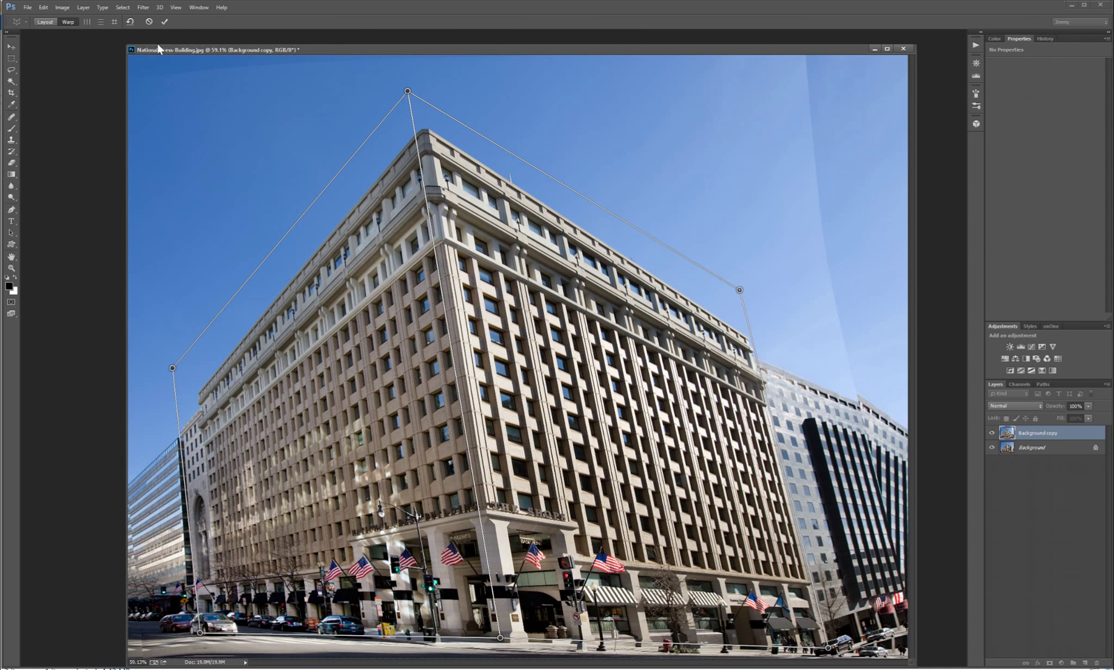
Step: Auto-straighten verticals, lock the central corner edge vertical, and reposition the top corner pin
left_click(130, 22)
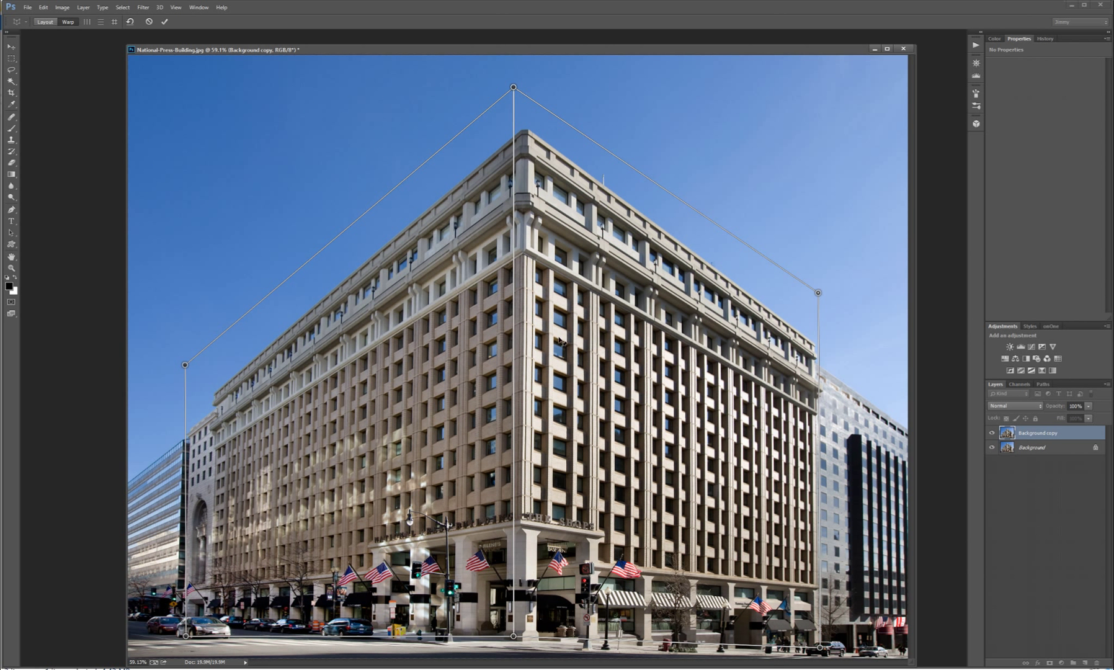
left_click(515, 306, "shift")
left_click_drag(517, 89, 447, 153)
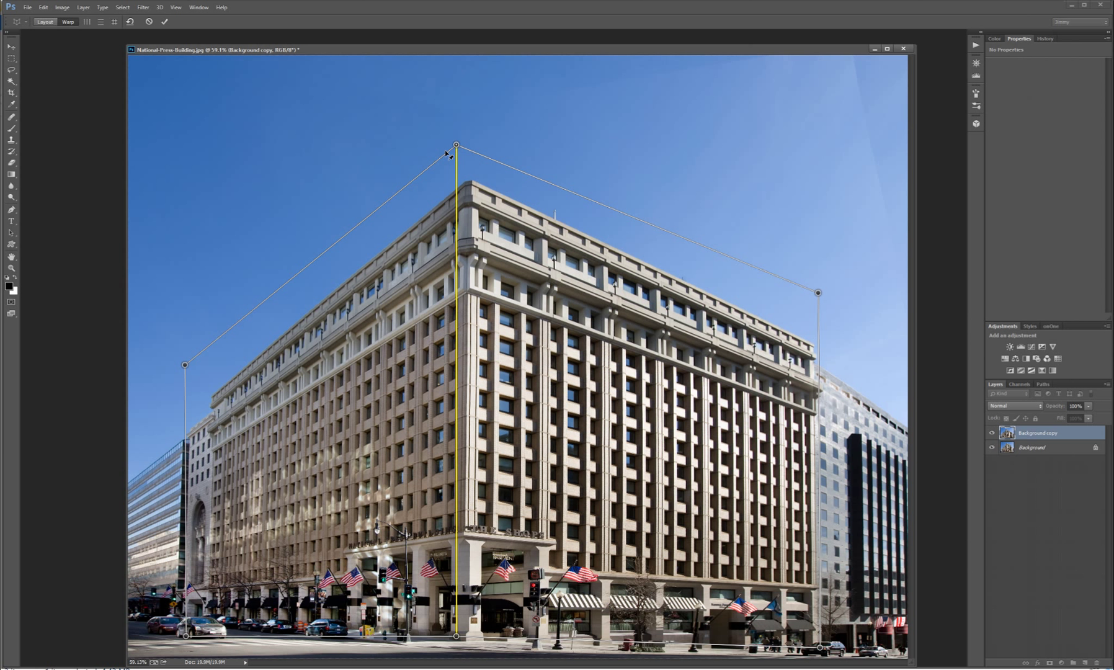
Step: Commit the perspective warp, then toggle the Background copy off and on twice, leaving it visible
left_click(164, 22)
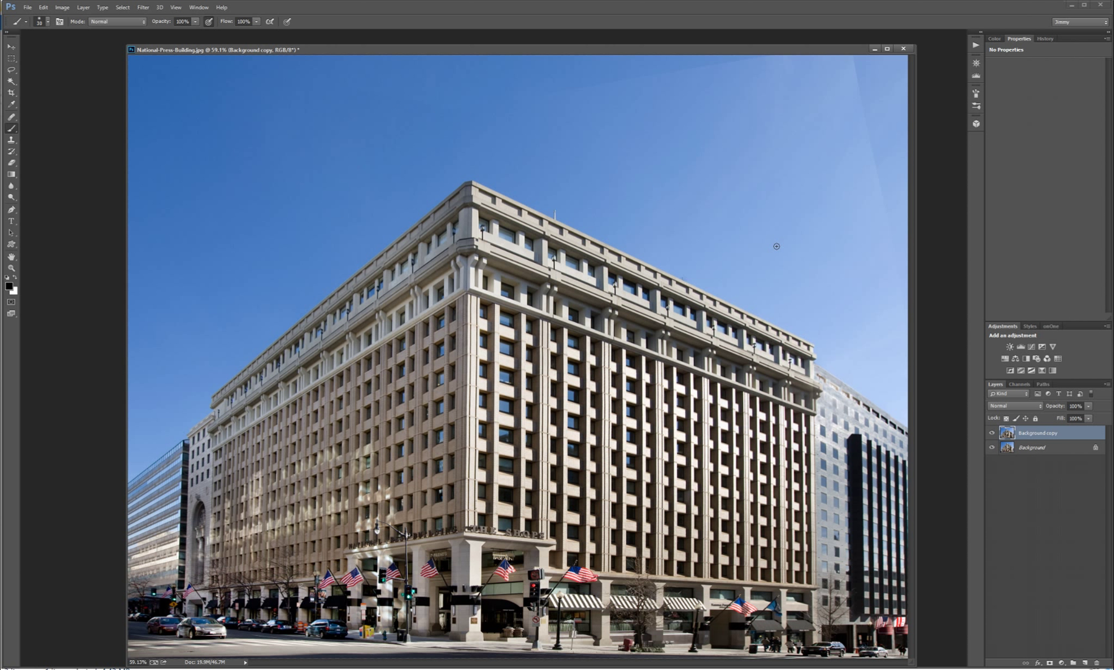
left_click(992, 433)
left_click(995, 434)
left_click(995, 434)
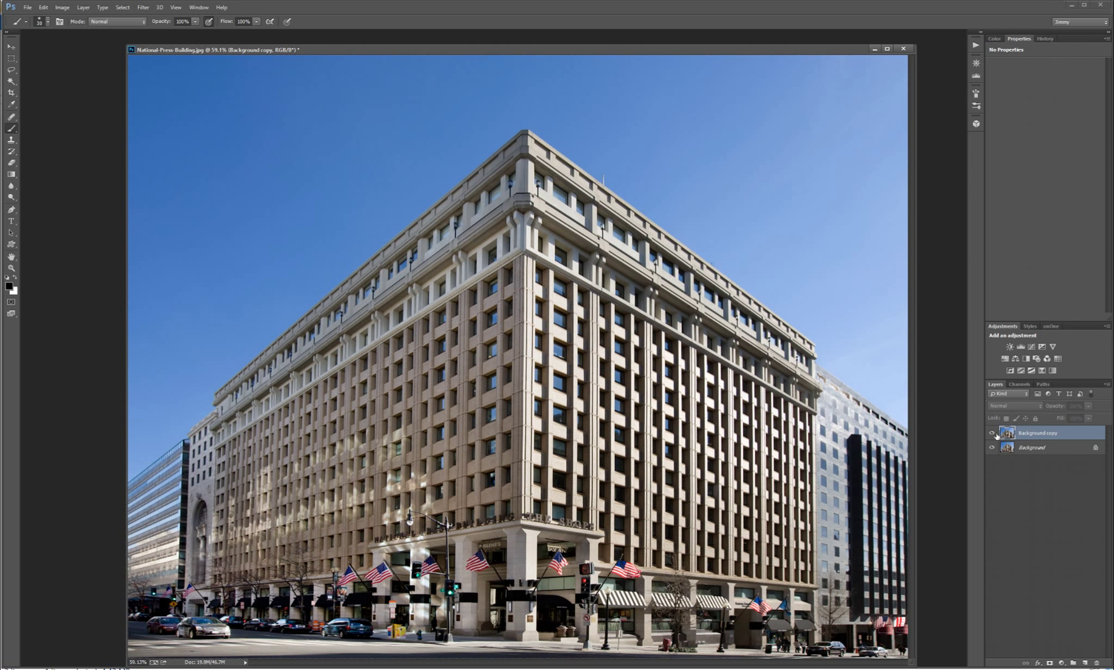
left_click(995, 434)
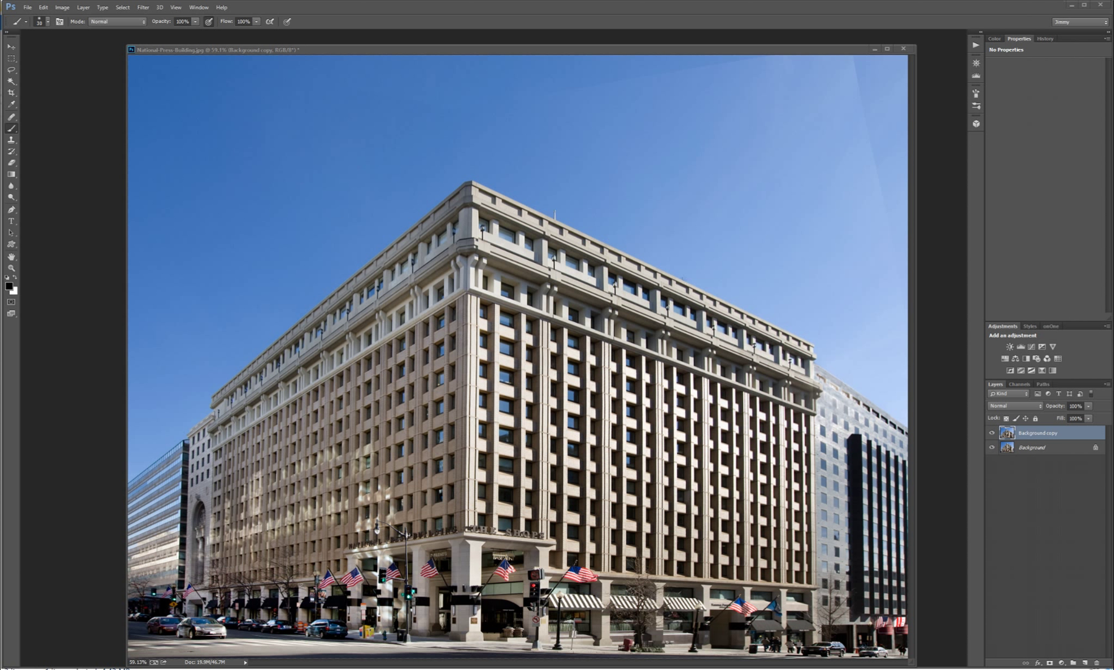